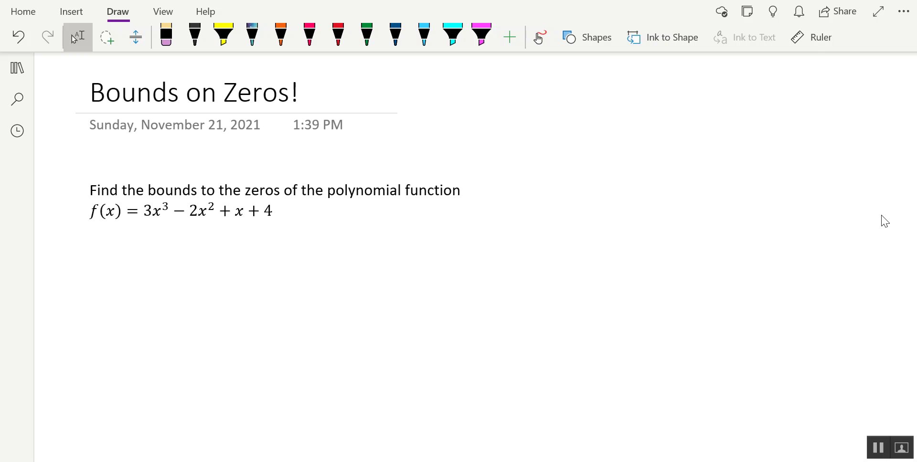
Step: In green ink, arrow to the constant 4 and write p: ±1, ±2, ±4
{"action": "left_click", "coordinate": [366, 36]}
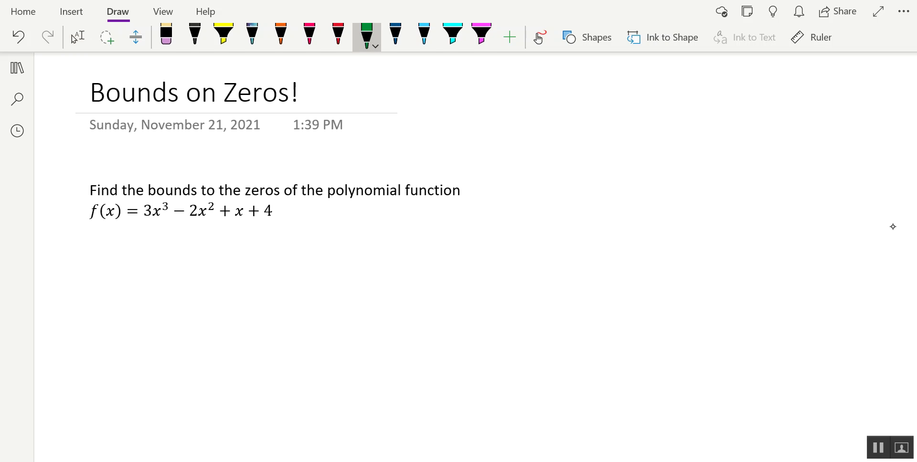
{"action": "left_click_drag", "start_coordinate": [147, 259], "coordinate": [157, 261]}
{"action": "mouse_move", "coordinate": [287, 198]}
{"action": "left_mouse_down"}
{"action": "mouse_move", "coordinate": [273, 206]}
{"action": "mouse_move", "coordinate": [280, 209]}
{"action": "left_mouse_up"}
{"action": "left_click_drag", "start_coordinate": [179, 250], "coordinate": [185, 256]}
{"action": "left_click_drag", "start_coordinate": [174, 262], "coordinate": [195, 260]}
{"action": "mouse_move", "coordinate": [205, 262]}
{"action": "left_mouse_down"}
{"action": "mouse_move", "coordinate": [201, 270]}
{"action": "mouse_move", "coordinate": [230, 257]}
{"action": "left_mouse_up"}
{"action": "left_click_drag", "start_coordinate": [219, 263], "coordinate": [243, 262]}
{"action": "mouse_move", "coordinate": [255, 261]}
{"action": "left_mouse_down"}
{"action": "mouse_move", "coordinate": [250, 268]}
{"action": "mouse_move", "coordinate": [279, 255]}
{"action": "left_mouse_up"}
{"action": "mouse_move", "coordinate": [268, 263]}
{"action": "left_mouse_down"}
{"action": "mouse_move", "coordinate": [295, 252]}
{"action": "mouse_move", "coordinate": [296, 266]}
{"action": "left_mouse_up"}
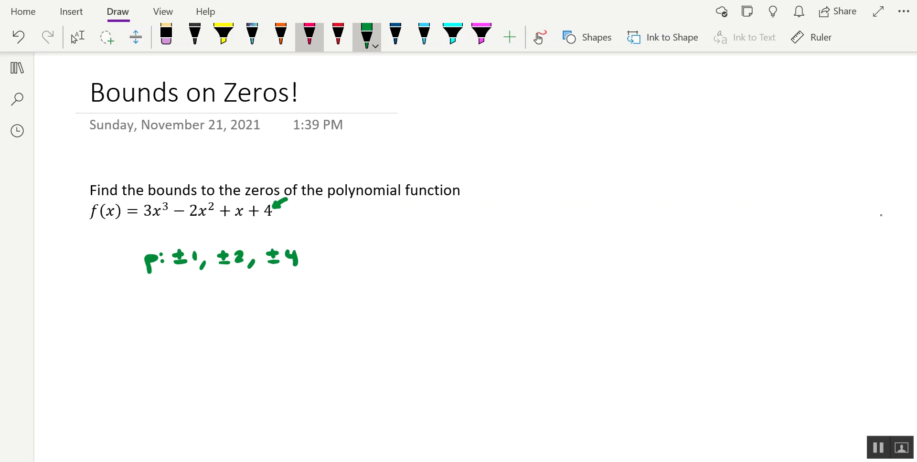
Step: In pink ink, arrow to the leading coefficient 3 and write q: ±1, ±3
{"action": "left_click", "coordinate": [310, 36]}
{"action": "left_click_drag", "start_coordinate": [134, 199], "coordinate": [147, 206]}
{"action": "left_click_drag", "start_coordinate": [142, 198], "coordinate": [148, 204]}
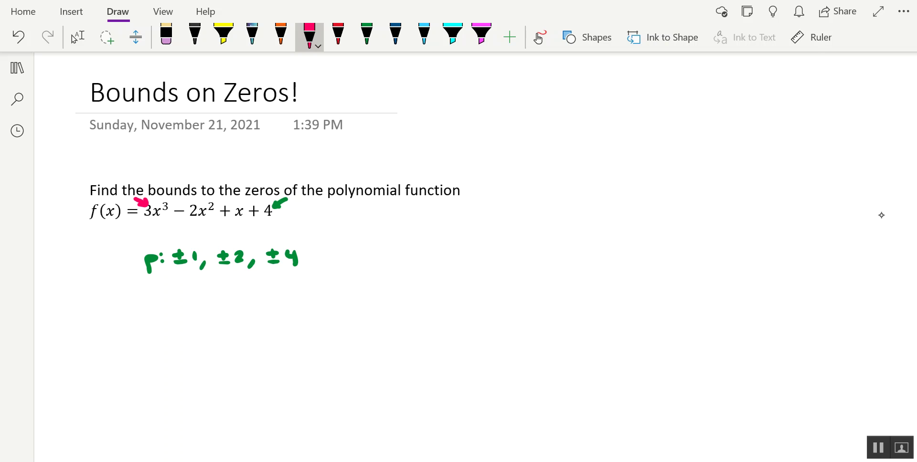
{"action": "mouse_move", "coordinate": [151, 284]}
{"action": "left_mouse_down"}
{"action": "mouse_move", "coordinate": [153, 302]}
{"action": "mouse_move", "coordinate": [182, 290]}
{"action": "left_mouse_up"}
{"action": "left_click", "coordinate": [160, 286]}
{"action": "left_click", "coordinate": [160, 293]}
{"action": "left_click", "coordinate": [180, 282]}
{"action": "left_click_drag", "start_coordinate": [176, 285], "coordinate": [187, 292]}
{"action": "left_click_drag", "start_coordinate": [194, 282], "coordinate": [203, 297]}
{"action": "left_click_drag", "start_coordinate": [221, 281], "coordinate": [227, 285]}
{"action": "mouse_move", "coordinate": [216, 292]}
{"action": "left_mouse_down"}
{"action": "mouse_move", "coordinate": [244, 292]}
{"action": "mouse_move", "coordinate": [231, 296]}
{"action": "left_mouse_up"}
Step: In light-blue ink, write the p/q label with candidates ±1/1 and ±1/3
{"action": "left_click", "coordinate": [424, 36]}
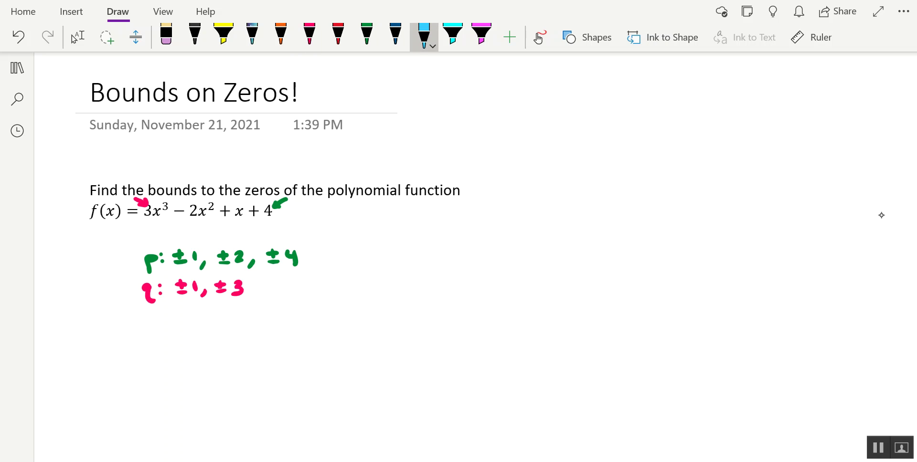
{"action": "mouse_move", "coordinate": [149, 323]}
{"action": "left_mouse_down"}
{"action": "mouse_move", "coordinate": [145, 337]}
{"action": "mouse_move", "coordinate": [160, 327]}
{"action": "left_mouse_up"}
{"action": "left_click_drag", "start_coordinate": [147, 335], "coordinate": [159, 349]}
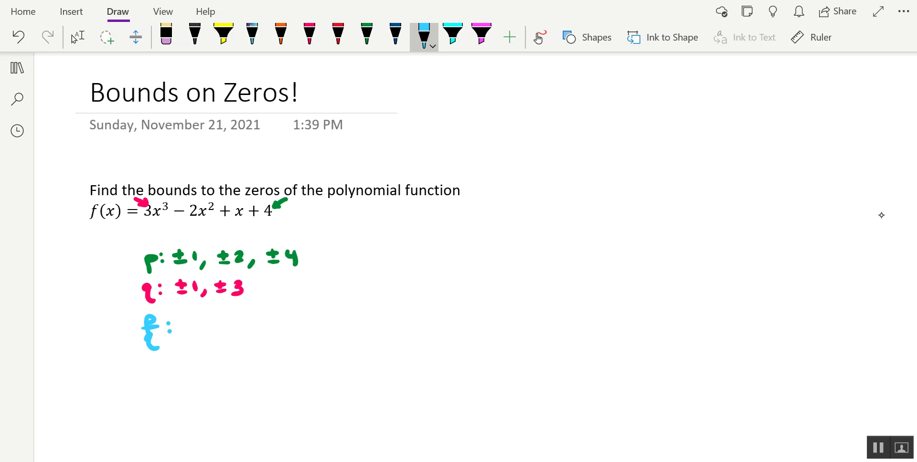
{"action": "mouse_move", "coordinate": [190, 319]}
{"action": "left_mouse_down"}
{"action": "mouse_move", "coordinate": [193, 330]}
{"action": "mouse_move", "coordinate": [216, 328]}
{"action": "left_mouse_up"}
{"action": "left_click_drag", "start_coordinate": [210, 335], "coordinate": [226, 334]}
{"action": "left_click_drag", "start_coordinate": [244, 316], "coordinate": [252, 327]}
{"action": "left_click_drag", "start_coordinate": [262, 315], "coordinate": [273, 325]}
{"action": "mouse_move", "coordinate": [263, 330]}
{"action": "left_mouse_down"}
{"action": "mouse_move", "coordinate": [271, 336]}
{"action": "mouse_move", "coordinate": [264, 342]}
{"action": "mouse_move", "coordinate": [281, 335]}
{"action": "left_mouse_up"}
{"action": "left_click_drag", "start_coordinate": [301, 316], "coordinate": [305, 320]}
Step: Add the remaining candidates ±2/1, ±2/3, ±4/1 and ±4/3
{"action": "left_click_drag", "start_coordinate": [295, 329], "coordinate": [325, 326]}
{"action": "mouse_move", "coordinate": [319, 334]}
{"action": "left_mouse_down"}
{"action": "mouse_move", "coordinate": [321, 341]}
{"action": "mouse_move", "coordinate": [360, 319]}
{"action": "left_mouse_up"}
{"action": "left_click_drag", "start_coordinate": [349, 330], "coordinate": [382, 327]}
{"action": "mouse_move", "coordinate": [372, 332]}
{"action": "left_mouse_down"}
{"action": "mouse_move", "coordinate": [380, 337]}
{"action": "mouse_move", "coordinate": [369, 342]}
{"action": "mouse_move", "coordinate": [419, 319]}
{"action": "left_mouse_up"}
{"action": "mouse_move", "coordinate": [408, 328]}
{"action": "left_mouse_down"}
{"action": "mouse_move", "coordinate": [439, 316]}
{"action": "mouse_move", "coordinate": [447, 325]}
{"action": "mouse_move", "coordinate": [440, 340]}
{"action": "left_mouse_up"}
{"action": "left_click_drag", "start_coordinate": [460, 323], "coordinate": [455, 331]}
{"action": "mouse_move", "coordinate": [473, 313]}
{"action": "left_mouse_down"}
{"action": "mouse_move", "coordinate": [475, 323]}
{"action": "mouse_move", "coordinate": [480, 318]}
{"action": "left_mouse_up"}
{"action": "left_click_drag", "start_coordinate": [471, 328], "coordinate": [499, 319]}
{"action": "left_click_drag", "start_coordinate": [497, 311], "coordinate": [493, 342]}
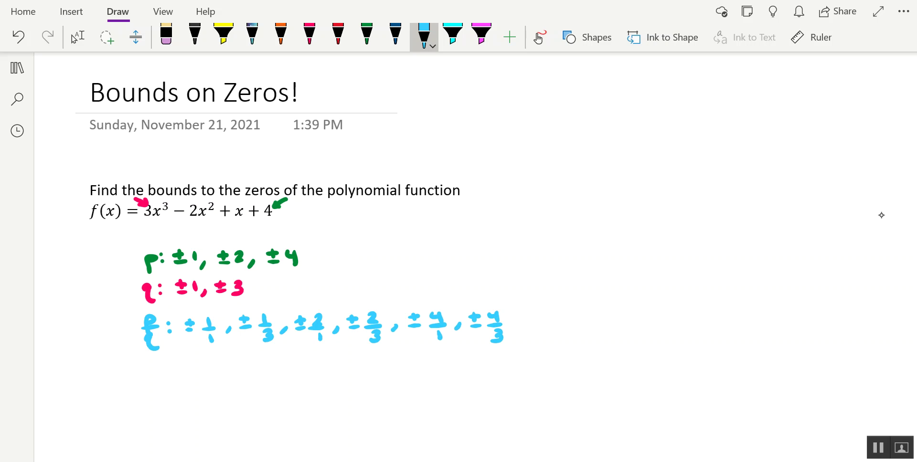
Step: Leave inking and scroll down so the p and q lists sit near the top
{"action": "left_click", "coordinate": [75, 37]}
{"action": "scroll", "coordinate": [74, 38], "scroll_direction": "down", "scroll_amount": 2}
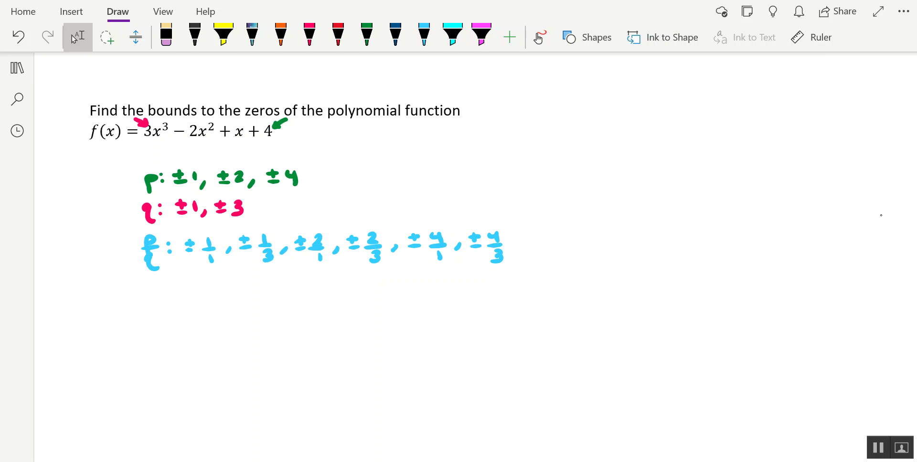
Step: Highlight the ±1 candidate in yellow and set up dividing 3, −2, 1, 4 by 1
{"action": "left_click", "coordinate": [223, 34]}
{"action": "left_click_drag", "start_coordinate": [189, 241], "coordinate": [216, 241]}
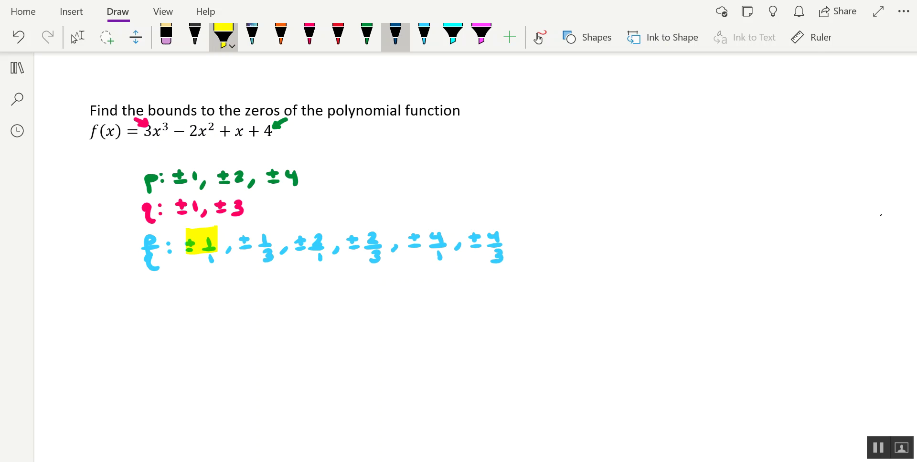
{"action": "left_click", "coordinate": [395, 35]}
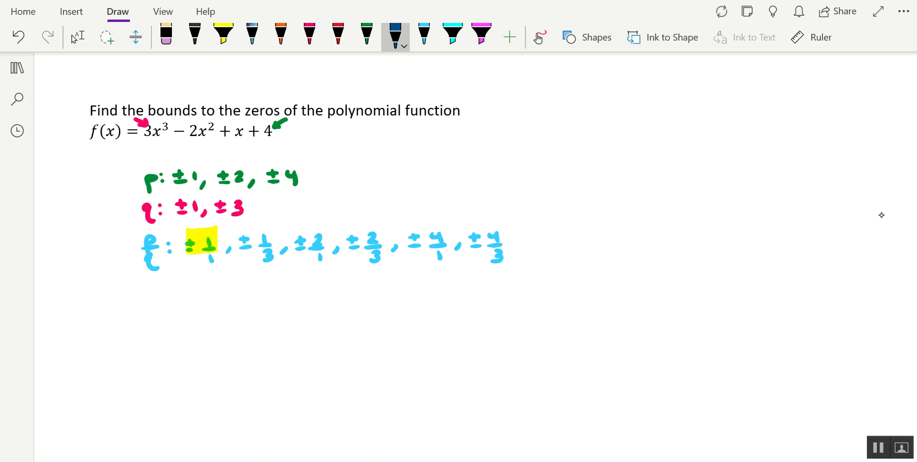
{"action": "mouse_move", "coordinate": [140, 308]}
{"action": "left_mouse_down"}
{"action": "mouse_move", "coordinate": [140, 320]}
{"action": "mouse_move", "coordinate": [154, 325]}
{"action": "left_mouse_up"}
{"action": "left_click_drag", "start_coordinate": [135, 142], "coordinate": [271, 141]}
{"action": "mouse_move", "coordinate": [174, 311]}
{"action": "left_mouse_down"}
{"action": "mouse_move", "coordinate": [175, 322]}
{"action": "mouse_move", "coordinate": [214, 315]}
{"action": "left_mouse_up"}
{"action": "mouse_move", "coordinate": [221, 311]}
{"action": "left_mouse_down"}
{"action": "mouse_move", "coordinate": [230, 320]}
{"action": "mouse_move", "coordinate": [331, 324]}
{"action": "left_mouse_up"}
{"action": "left_click_drag", "start_coordinate": [129, 358], "coordinate": [357, 349]}
Step: Work the division by 1, giving bottom row 3, 1, 2 and boxed remainder 6
{"action": "left_click_drag", "start_coordinate": [175, 335], "coordinate": [176, 353]}
{"action": "left_click_drag", "start_coordinate": [170, 348], "coordinate": [176, 356]}
{"action": "mouse_move", "coordinate": [173, 363]}
{"action": "left_mouse_down"}
{"action": "mouse_move", "coordinate": [182, 368]}
{"action": "mouse_move", "coordinate": [174, 376]}
{"action": "left_mouse_up"}
{"action": "mouse_move", "coordinate": [127, 322]}
{"action": "left_mouse_down"}
{"action": "mouse_move", "coordinate": [109, 342]}
{"action": "mouse_move", "coordinate": [161, 377]}
{"action": "mouse_move", "coordinate": [214, 351]}
{"action": "mouse_move", "coordinate": [201, 340]}
{"action": "mouse_move", "coordinate": [208, 334]}
{"action": "left_mouse_up"}
{"action": "mouse_move", "coordinate": [203, 325]}
{"action": "left_mouse_down"}
{"action": "mouse_move", "coordinate": [193, 337]}
{"action": "mouse_move", "coordinate": [209, 327]}
{"action": "left_mouse_up"}
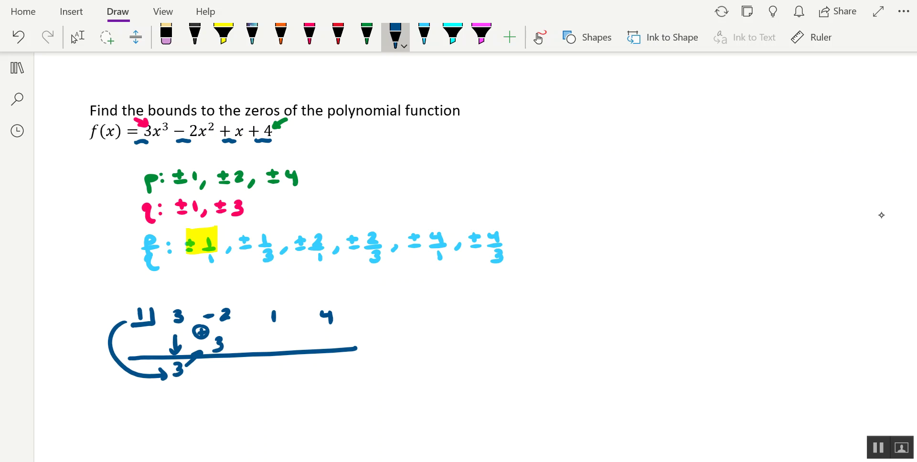
{"action": "left_click_drag", "start_coordinate": [212, 365], "coordinate": [214, 376]}
{"action": "mouse_move", "coordinate": [114, 326]}
{"action": "left_mouse_down"}
{"action": "mouse_move", "coordinate": [191, 381]}
{"action": "mouse_move", "coordinate": [266, 350]}
{"action": "mouse_move", "coordinate": [257, 326]}
{"action": "left_mouse_up"}
{"action": "mouse_move", "coordinate": [258, 320]}
{"action": "left_mouse_down"}
{"action": "mouse_move", "coordinate": [244, 327]}
{"action": "mouse_move", "coordinate": [258, 320]}
{"action": "left_mouse_up"}
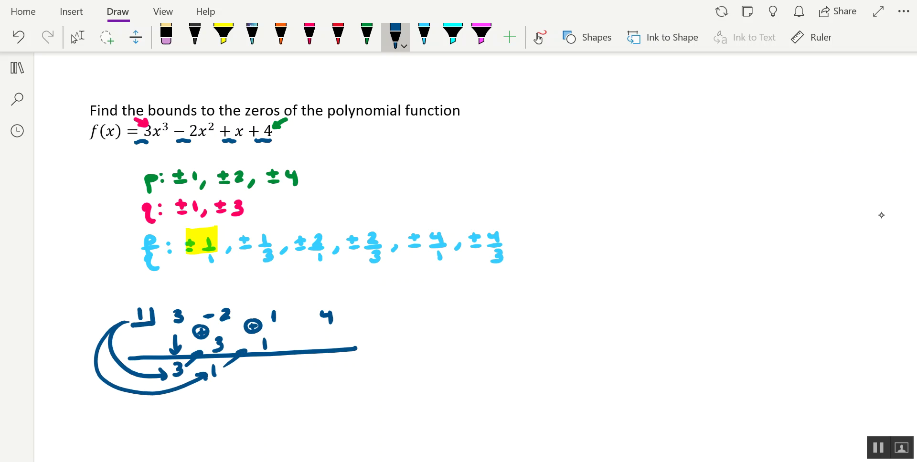
{"action": "left_click_drag", "start_coordinate": [255, 364], "coordinate": [265, 374]}
{"action": "mouse_move", "coordinate": [125, 320]}
{"action": "left_mouse_down"}
{"action": "mouse_move", "coordinate": [137, 409]}
{"action": "mouse_move", "coordinate": [251, 379]}
{"action": "left_mouse_up"}
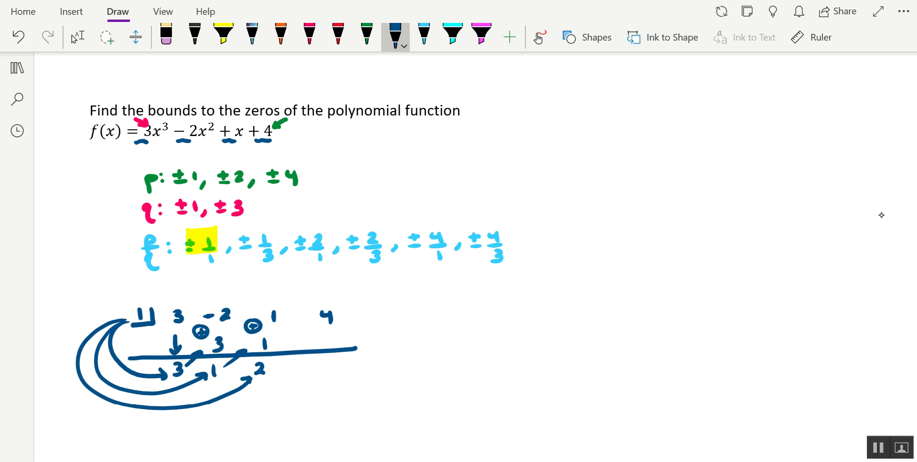
{"action": "left_click_drag", "start_coordinate": [312, 336], "coordinate": [321, 346]}
{"action": "mouse_move", "coordinate": [296, 320]}
{"action": "left_mouse_down"}
{"action": "mouse_move", "coordinate": [296, 328]}
{"action": "mouse_move", "coordinate": [295, 315]}
{"action": "left_mouse_up"}
{"action": "left_click_drag", "start_coordinate": [291, 324], "coordinate": [300, 324]}
{"action": "mouse_move", "coordinate": [300, 355]}
{"action": "left_mouse_down"}
{"action": "mouse_move", "coordinate": [319, 373]}
{"action": "mouse_move", "coordinate": [309, 358]}
{"action": "mouse_move", "coordinate": [312, 368]}
{"action": "left_mouse_up"}
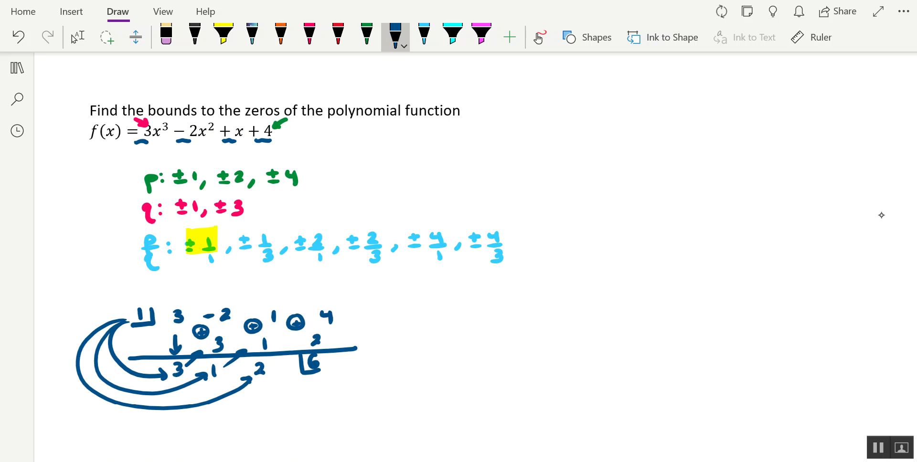
Step: Highlight the bottom row 3, 1, 2 in yellow and mark its values positive in pink
{"action": "left_click", "coordinate": [224, 35]}
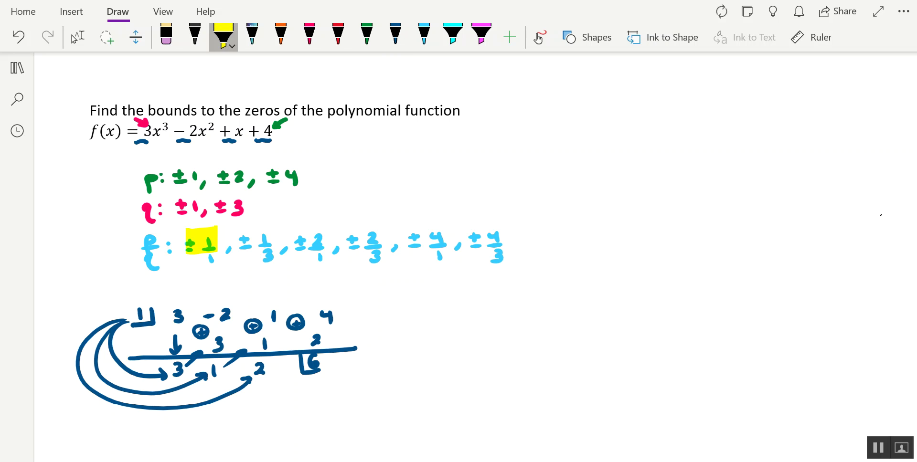
{"action": "left_click_drag", "start_coordinate": [169, 369], "coordinate": [273, 367]}
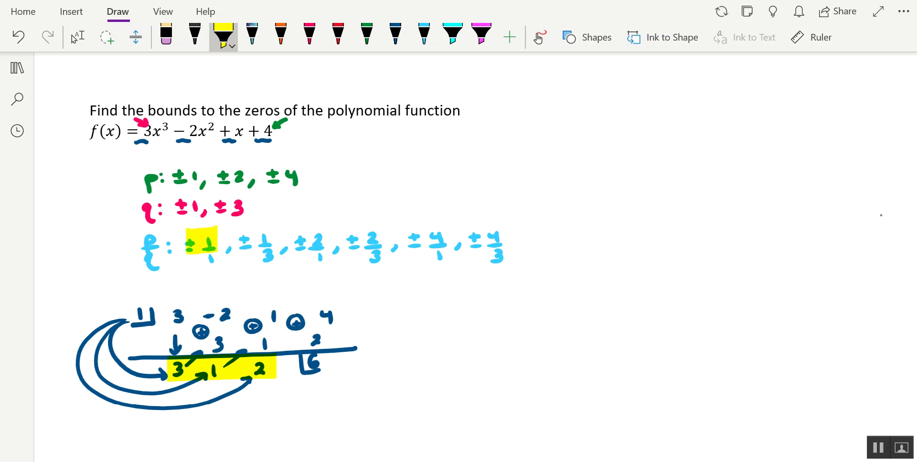
{"action": "left_click", "coordinate": [310, 36]}
{"action": "mouse_move", "coordinate": [164, 362]}
{"action": "left_mouse_down"}
{"action": "mouse_move", "coordinate": [164, 372]}
{"action": "mouse_move", "coordinate": [244, 370]}
{"action": "left_mouse_up"}
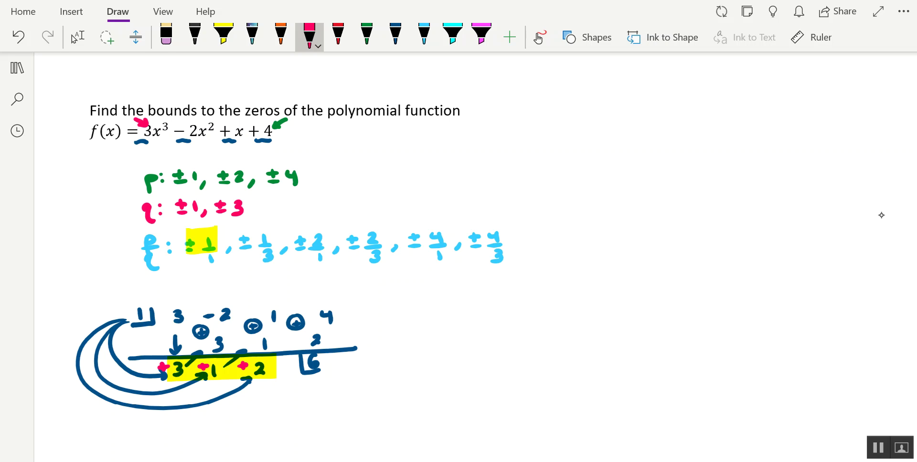
Step: Circle divisor 1 as 'upper bound' in green and draw a black double-headed number line
{"action": "left_click", "coordinate": [367, 36]}
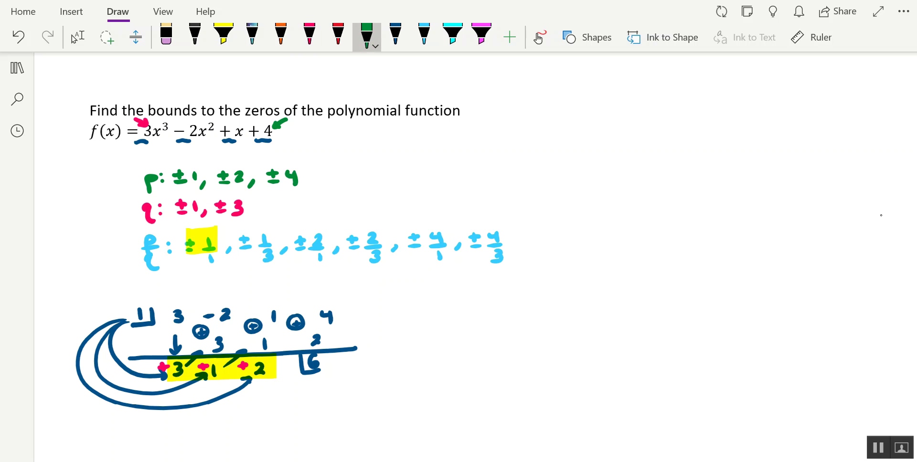
{"action": "mouse_move", "coordinate": [147, 300]}
{"action": "left_mouse_down"}
{"action": "mouse_move", "coordinate": [130, 301]}
{"action": "mouse_move", "coordinate": [256, 275]}
{"action": "mouse_move", "coordinate": [265, 285]}
{"action": "left_mouse_up"}
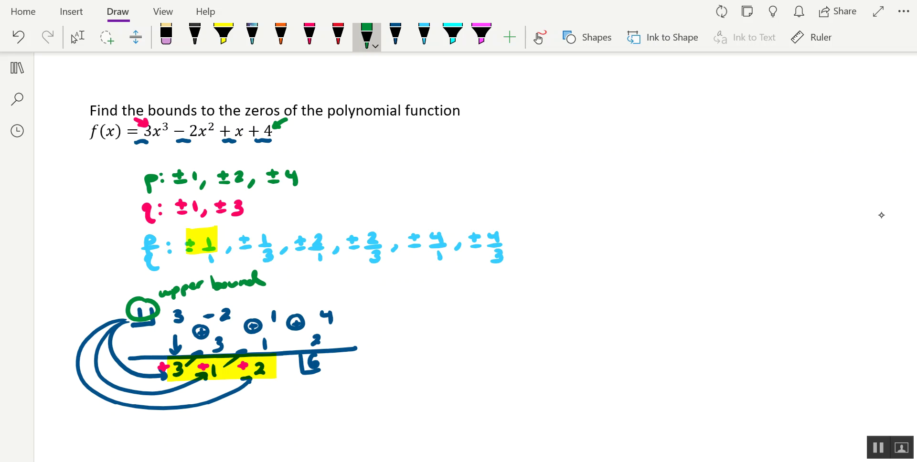
{"action": "left_click", "coordinate": [195, 36]}
{"action": "mouse_move", "coordinate": [599, 243]}
{"action": "left_mouse_down"}
{"action": "mouse_move", "coordinate": [595, 258]}
{"action": "mouse_move", "coordinate": [601, 249]}
{"action": "mouse_move", "coordinate": [847, 245]}
{"action": "mouse_move", "coordinate": [835, 252]}
{"action": "left_mouse_up"}
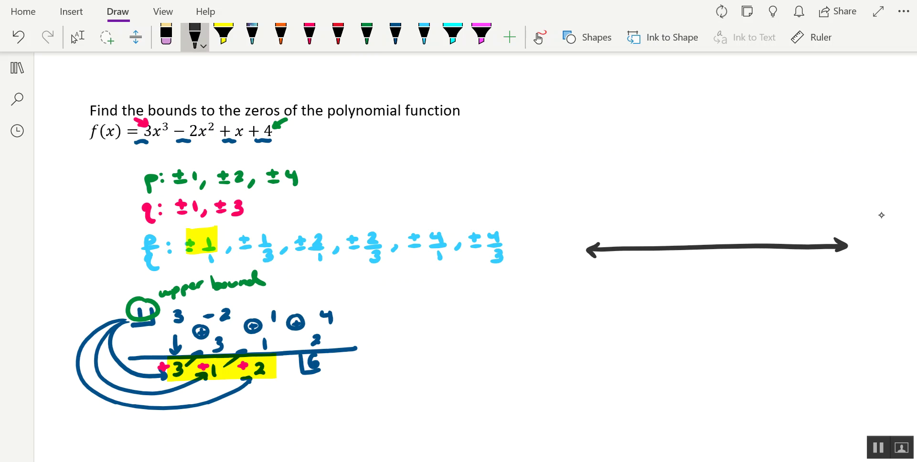
Step: Add a tick labelled 1 on the number line, tagged 'uB' with a green arrow
{"action": "left_click_drag", "start_coordinate": [778, 239], "coordinate": [780, 270]}
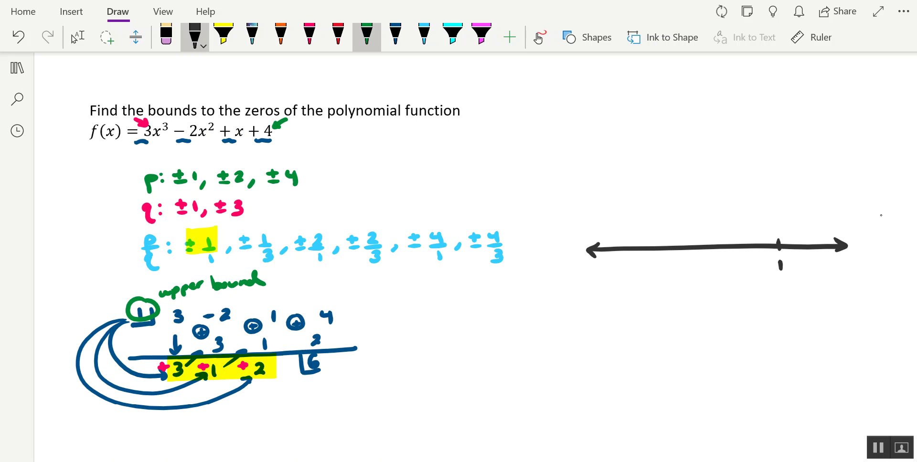
{"action": "left_click", "coordinate": [367, 35]}
{"action": "left_click_drag", "start_coordinate": [794, 220], "coordinate": [787, 235]}
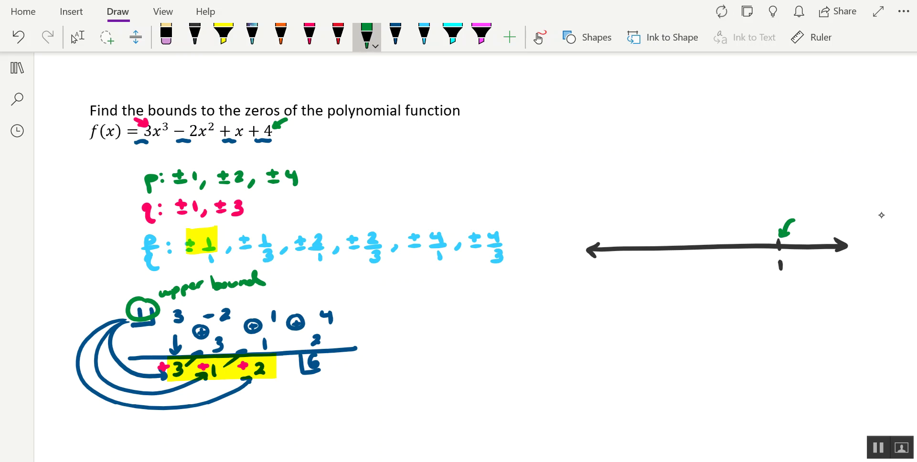
{"action": "mouse_move", "coordinate": [794, 200]}
{"action": "left_mouse_down"}
{"action": "mouse_move", "coordinate": [804, 207]}
{"action": "mouse_move", "coordinate": [810, 198]}
{"action": "left_mouse_up"}
{"action": "mouse_move", "coordinate": [815, 195]}
{"action": "left_mouse_down"}
{"action": "mouse_move", "coordinate": [816, 206]}
{"action": "mouse_move", "coordinate": [826, 203]}
{"action": "mouse_move", "coordinate": [817, 207]}
{"action": "left_mouse_up"}
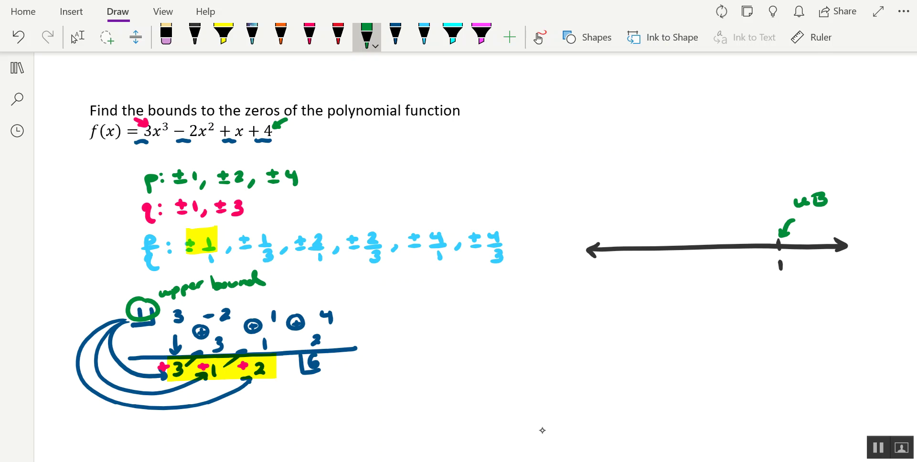
Step: Scroll down and mark the ±1 candidate with the magenta highlighter
{"action": "scroll", "coordinate": [542, 431], "scroll_direction": "down", "scroll_amount": 2}
{"action": "left_click", "coordinate": [77, 36]}
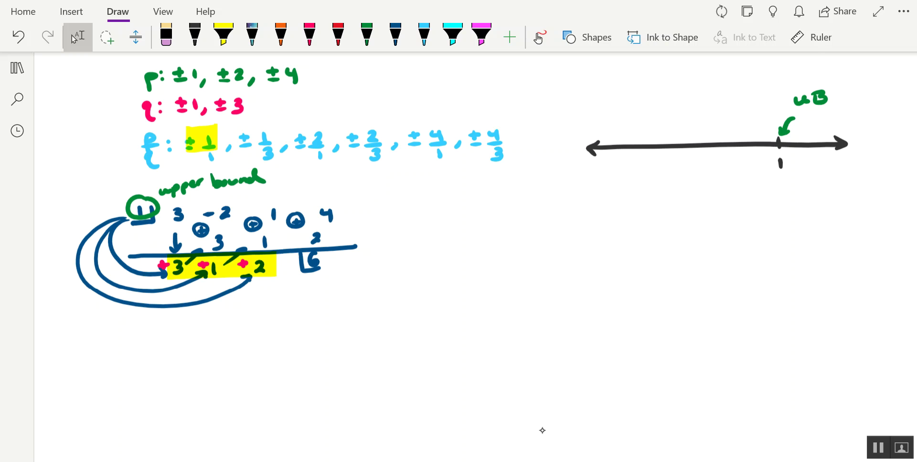
{"action": "left_click", "coordinate": [481, 34]}
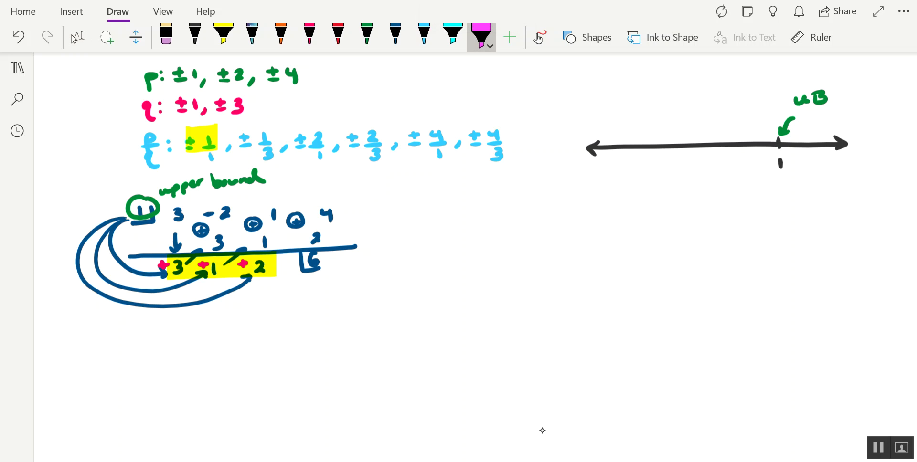
{"action": "mouse_move", "coordinate": [187, 144]}
{"action": "left_mouse_down"}
{"action": "mouse_move", "coordinate": [200, 165]}
{"action": "mouse_move", "coordinate": [216, 163]}
{"action": "left_mouse_up"}
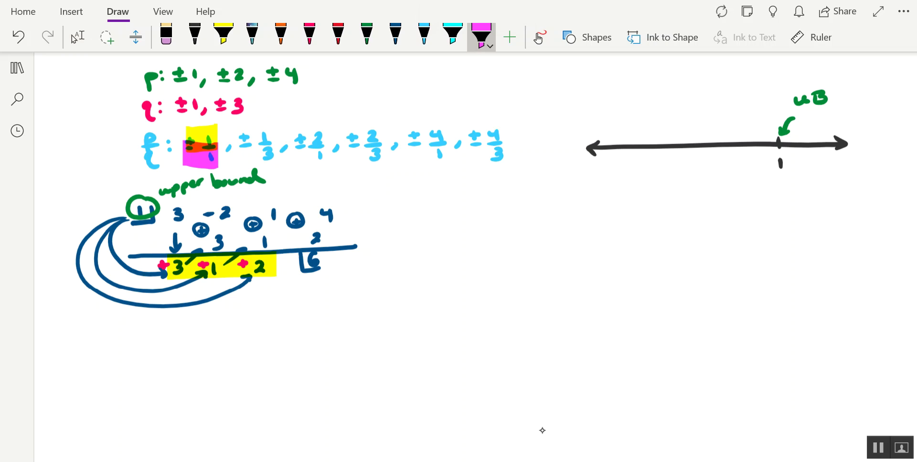
Step: Write test value -1 in pink, then coefficients 3, -2, 1, 4 and the division line
{"action": "left_click", "coordinate": [310, 34]}
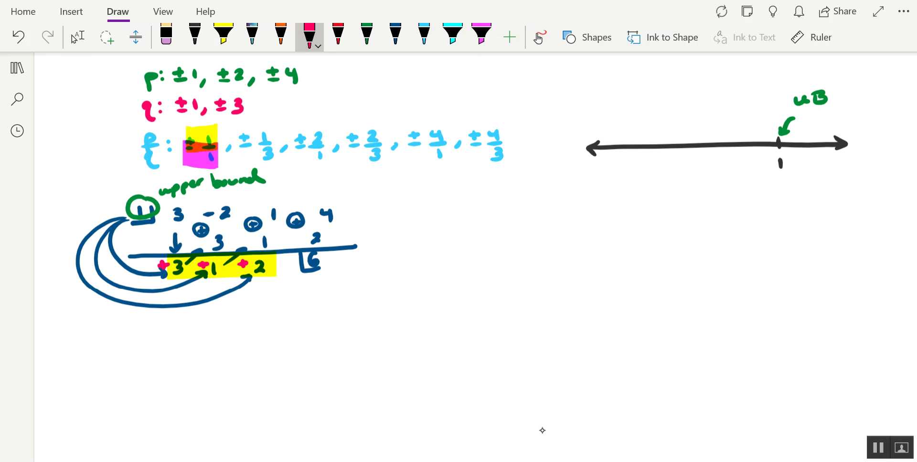
{"action": "mouse_move", "coordinate": [120, 341]}
{"action": "left_mouse_down"}
{"action": "mouse_move", "coordinate": [147, 347]}
{"action": "mouse_move", "coordinate": [125, 353]}
{"action": "left_mouse_up"}
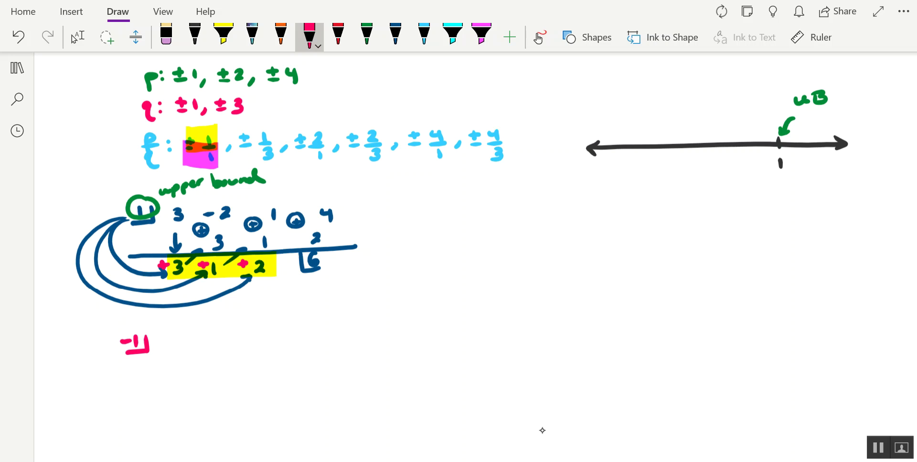
{"action": "left_click", "coordinate": [396, 34]}
{"action": "mouse_move", "coordinate": [172, 338]}
{"action": "left_mouse_down"}
{"action": "mouse_move", "coordinate": [173, 350]}
{"action": "mouse_move", "coordinate": [213, 341]}
{"action": "left_mouse_up"}
{"action": "mouse_move", "coordinate": [218, 339]}
{"action": "left_mouse_down"}
{"action": "mouse_move", "coordinate": [217, 351]}
{"action": "mouse_move", "coordinate": [313, 351]}
{"action": "left_mouse_up"}
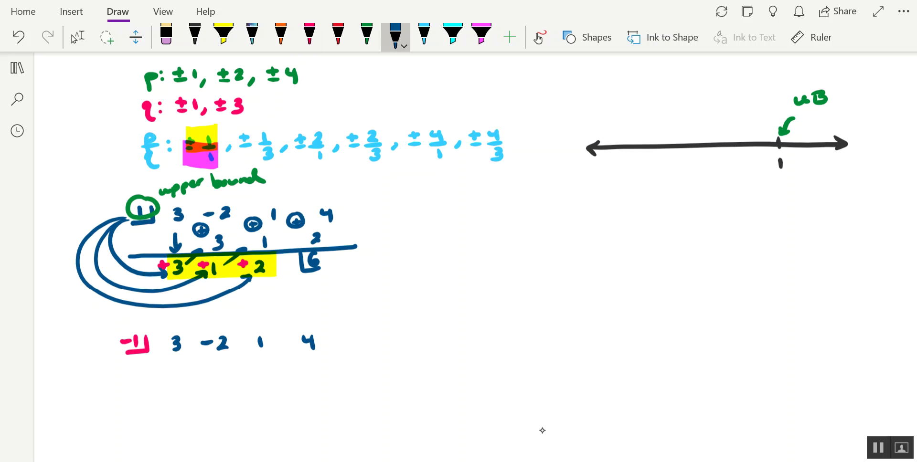
{"action": "left_click_drag", "start_coordinate": [120, 388], "coordinate": [339, 379]}
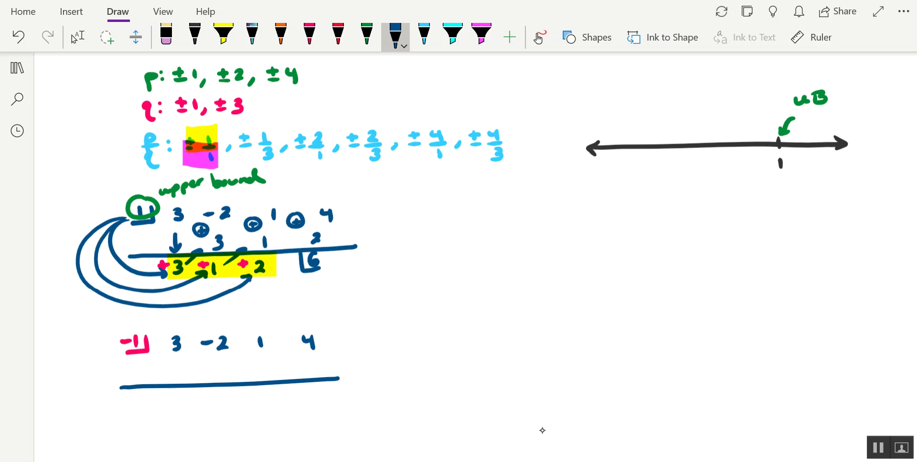
Step: Bring down 3 and add products -3 and 5, giving sums -5 and 6
{"action": "left_click_drag", "start_coordinate": [170, 362], "coordinate": [168, 405]}
{"action": "mouse_move", "coordinate": [118, 357]}
{"action": "left_mouse_down"}
{"action": "mouse_move", "coordinate": [108, 366]}
{"action": "mouse_move", "coordinate": [133, 404]}
{"action": "mouse_move", "coordinate": [152, 403]}
{"action": "left_mouse_up"}
{"action": "left_click_drag", "start_coordinate": [195, 378], "coordinate": [210, 381]}
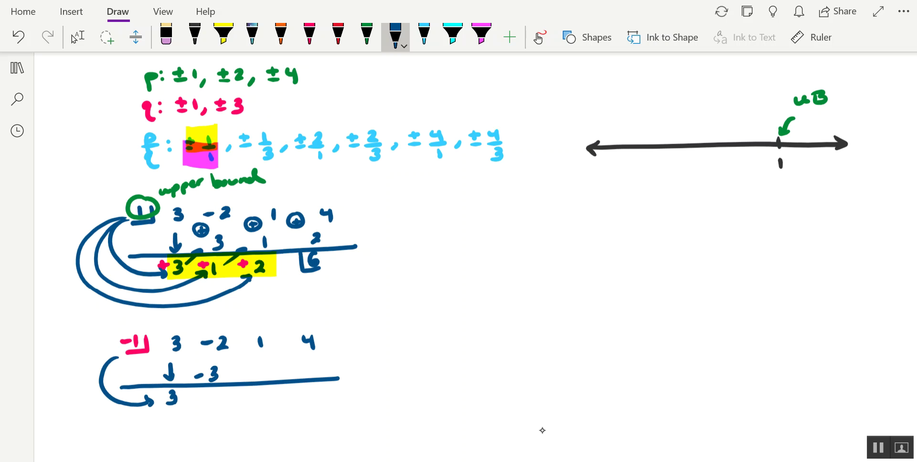
{"action": "left_click_drag", "start_coordinate": [194, 351], "coordinate": [193, 364]}
{"action": "left_click_drag", "start_coordinate": [189, 358], "coordinate": [202, 350]}
{"action": "mouse_move", "coordinate": [196, 399]}
{"action": "left_mouse_down"}
{"action": "mouse_move", "coordinate": [211, 396]}
{"action": "mouse_move", "coordinate": [210, 404]}
{"action": "left_mouse_up"}
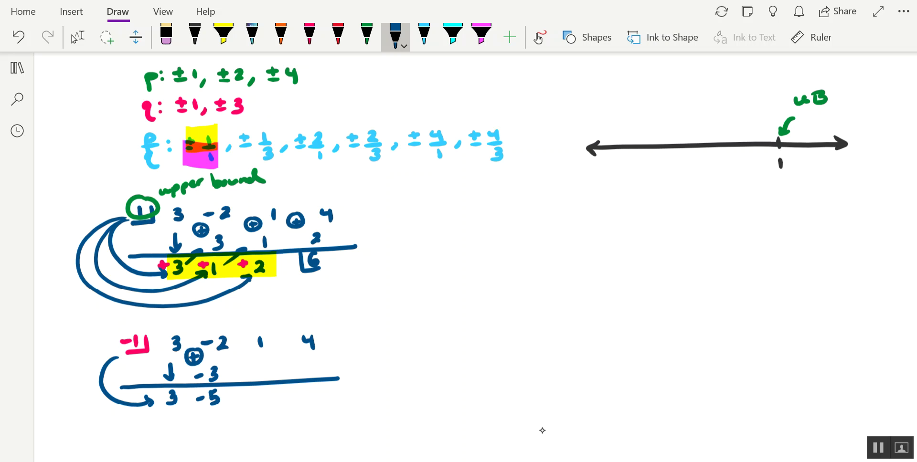
{"action": "left_click_drag", "start_coordinate": [261, 364], "coordinate": [251, 378]}
{"action": "left_click_drag", "start_coordinate": [241, 349], "coordinate": [242, 358]}
{"action": "left_click_drag", "start_coordinate": [237, 354], "coordinate": [246, 354]}
{"action": "mouse_move", "coordinate": [246, 347]}
{"action": "left_mouse_down"}
{"action": "mouse_move", "coordinate": [232, 353]}
{"action": "mouse_move", "coordinate": [248, 348]}
{"action": "left_mouse_up"}
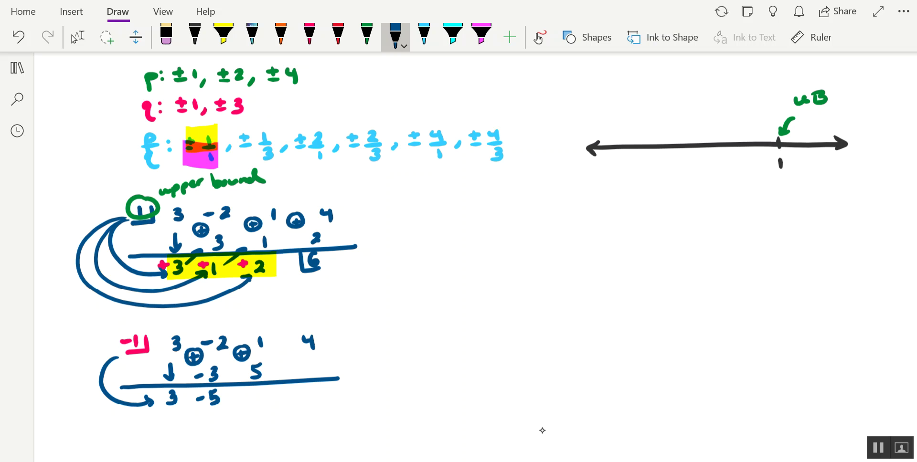
{"action": "left_click_drag", "start_coordinate": [253, 389], "coordinate": [247, 398]}
Step: Write product -6 under the 4 and box the remainder -2
{"action": "left_click_drag", "start_coordinate": [291, 370], "coordinate": [302, 368]}
{"action": "mouse_move", "coordinate": [317, 363]}
{"action": "left_mouse_down"}
{"action": "mouse_move", "coordinate": [309, 372]}
{"action": "mouse_move", "coordinate": [290, 352]}
{"action": "left_mouse_up"}
{"action": "mouse_move", "coordinate": [286, 341]}
{"action": "left_mouse_down"}
{"action": "mouse_move", "coordinate": [271, 354]}
{"action": "mouse_move", "coordinate": [292, 348]}
{"action": "left_mouse_up"}
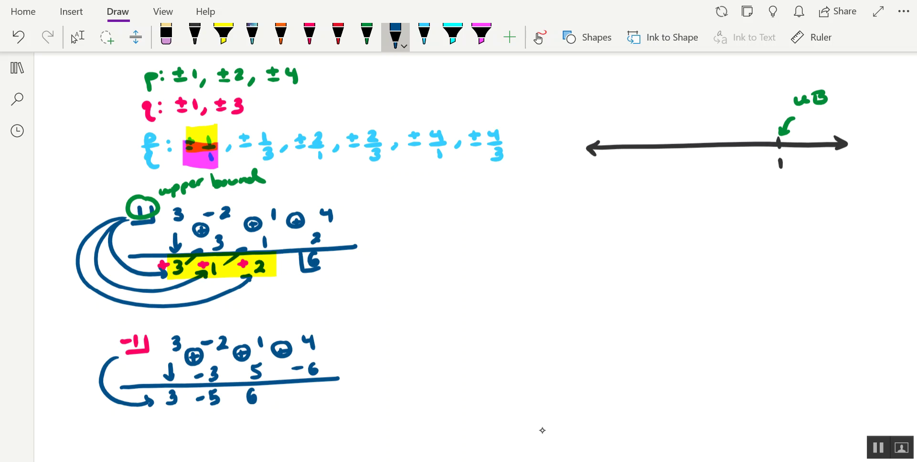
{"action": "mouse_move", "coordinate": [290, 383]}
{"action": "left_mouse_down"}
{"action": "mouse_move", "coordinate": [291, 404]}
{"action": "mouse_move", "coordinate": [318, 401]}
{"action": "mouse_move", "coordinate": [306, 390]}
{"action": "left_mouse_up"}
{"action": "left_click_drag", "start_coordinate": [309, 387], "coordinate": [319, 399]}
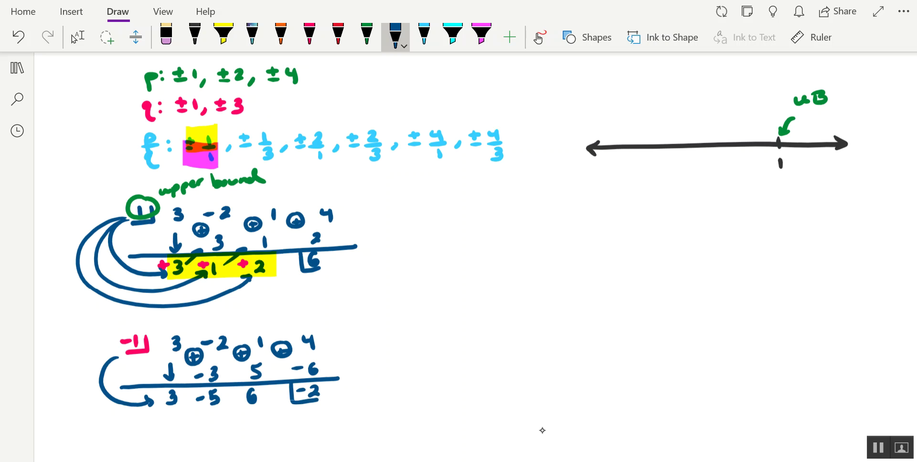
{"action": "left_click", "coordinate": [223, 34]}
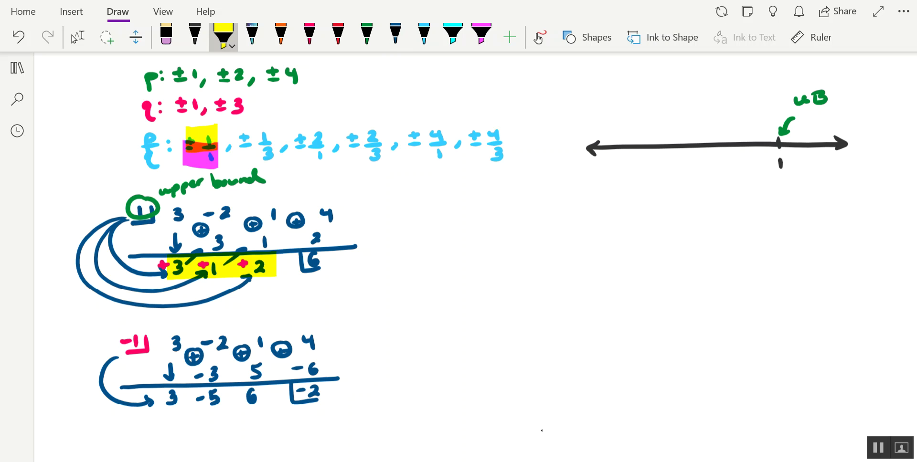
Step: Highlight the bottom row 3, -5, 6 and mark alternating signs +, −, +, − in pink
{"action": "left_click_drag", "start_coordinate": [156, 397], "coordinate": [283, 396]}
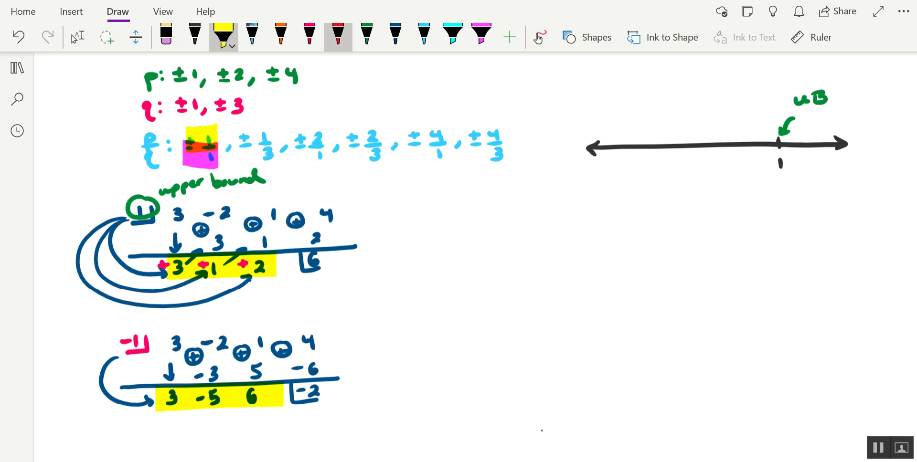
{"action": "left_click", "coordinate": [309, 35]}
{"action": "left_click_drag", "start_coordinate": [156, 390], "coordinate": [156, 400]}
{"action": "left_click_drag", "start_coordinate": [151, 395], "coordinate": [161, 394]}
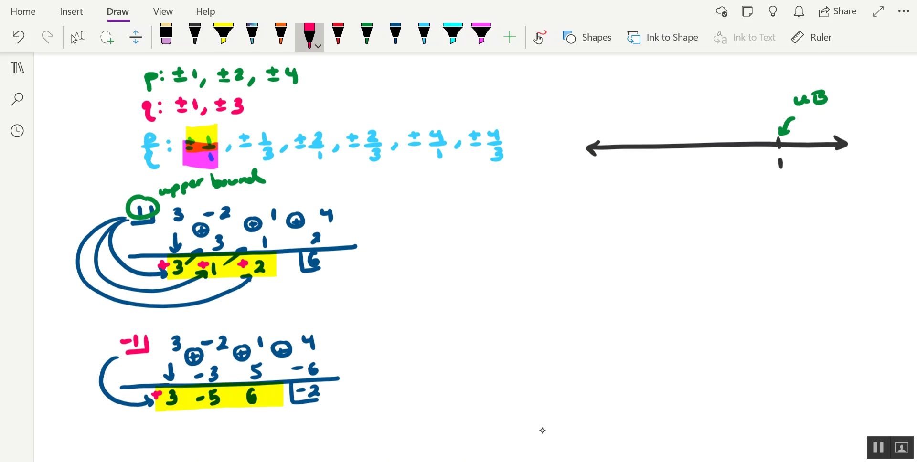
{"action": "left_click_drag", "start_coordinate": [195, 400], "coordinate": [203, 399]}
{"action": "mouse_move", "coordinate": [237, 391]}
{"action": "left_mouse_down"}
{"action": "mouse_move", "coordinate": [236, 400]}
{"action": "mouse_move", "coordinate": [245, 395]}
{"action": "left_mouse_up"}
{"action": "left_click_drag", "start_coordinate": [296, 390], "coordinate": [306, 390]}
Step: Add a plus before the upper test's remainder and circle -1 labelled 'lower bound'
{"action": "left_click_drag", "start_coordinate": [296, 258], "coordinate": [297, 265]}
{"action": "left_click_drag", "start_coordinate": [293, 262], "coordinate": [301, 261]}
{"action": "mouse_move", "coordinate": [141, 326]}
{"action": "left_mouse_down"}
{"action": "mouse_move", "coordinate": [117, 354]}
{"action": "mouse_move", "coordinate": [143, 326]}
{"action": "mouse_move", "coordinate": [247, 315]}
{"action": "mouse_move", "coordinate": [286, 298]}
{"action": "mouse_move", "coordinate": [291, 310]}
{"action": "left_mouse_up"}
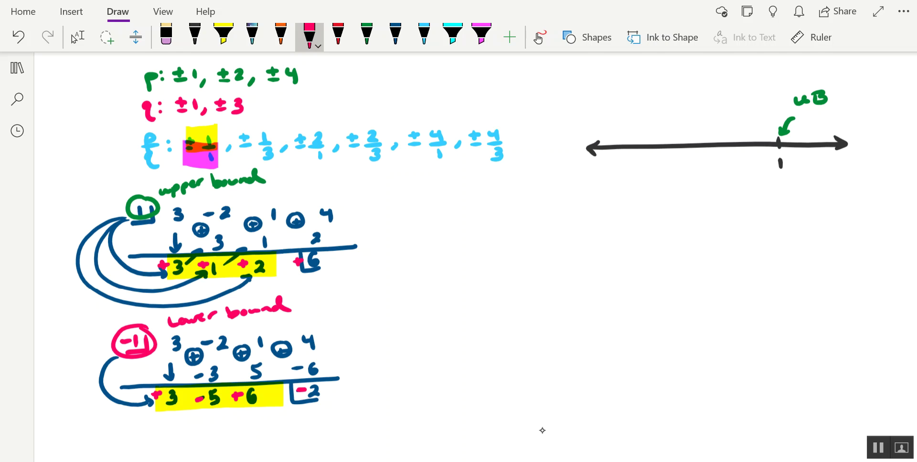
{"action": "left_click", "coordinate": [195, 34]}
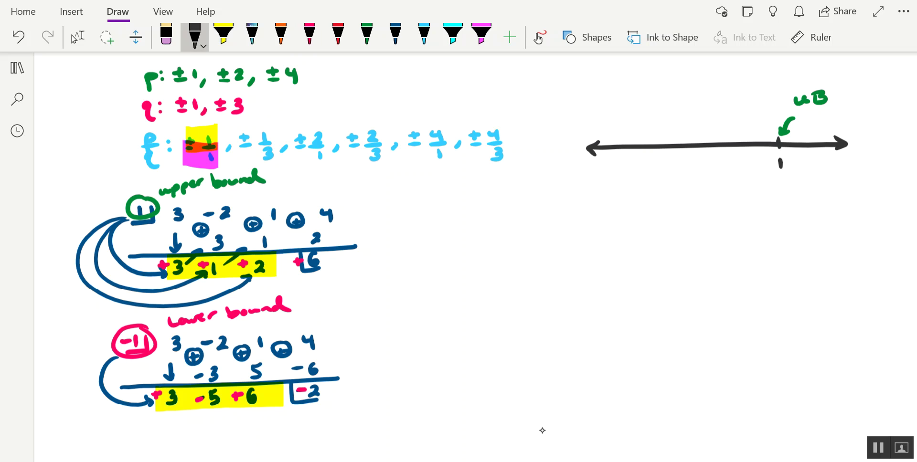
Step: Add a -1 tick tagged 'LB' with a pink arrow and highlight -1 to 1 yellow
{"action": "left_click_drag", "start_coordinate": [646, 139], "coordinate": [649, 170]}
{"action": "left_click", "coordinate": [309, 33]}
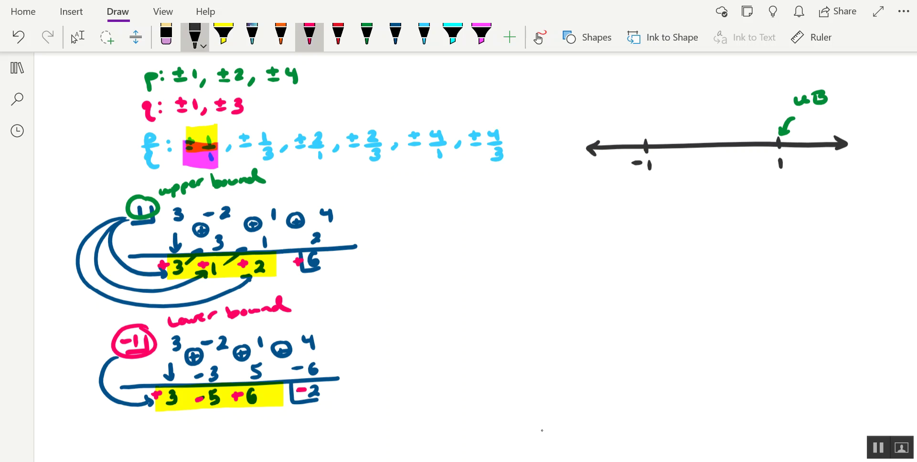
{"action": "left_click_drag", "start_coordinate": [628, 116], "coordinate": [647, 132]}
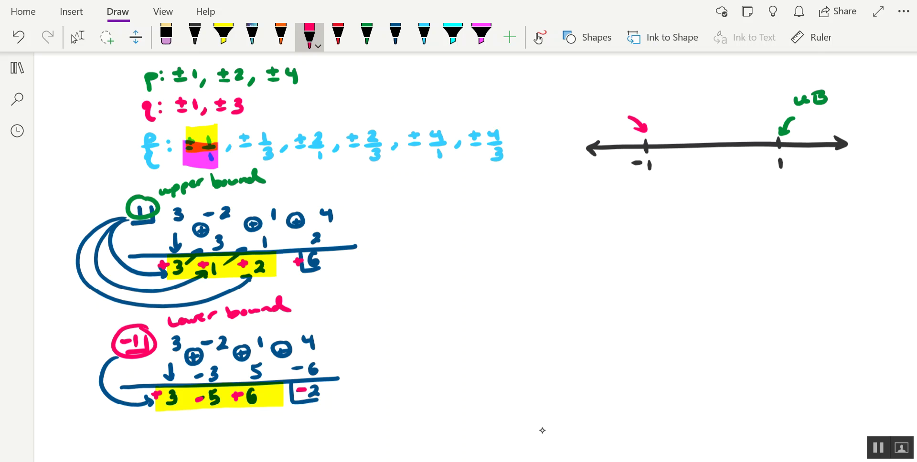
{"action": "left_click_drag", "start_coordinate": [593, 95], "coordinate": [601, 102]}
{"action": "mouse_move", "coordinate": [608, 96]}
{"action": "left_mouse_down"}
{"action": "mouse_move", "coordinate": [617, 101]}
{"action": "mouse_move", "coordinate": [609, 105]}
{"action": "left_mouse_up"}
{"action": "left_click", "coordinate": [223, 34]}
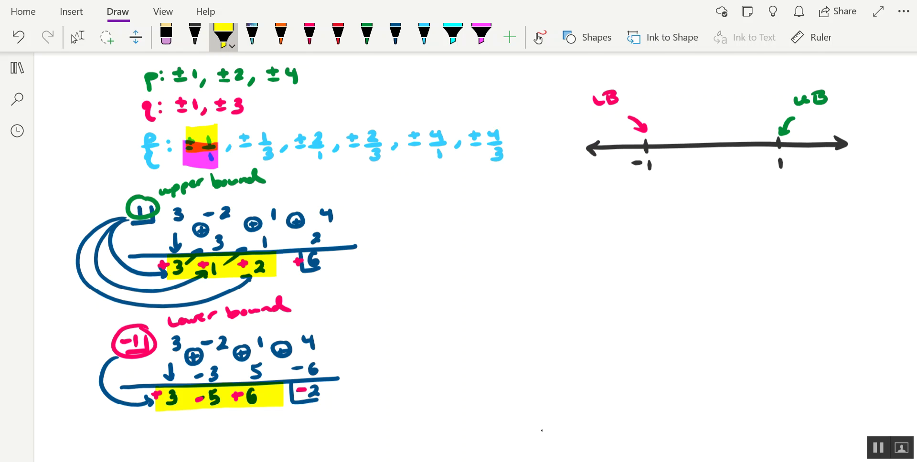
{"action": "left_click_drag", "start_coordinate": [647, 145], "coordinate": [780, 143]}
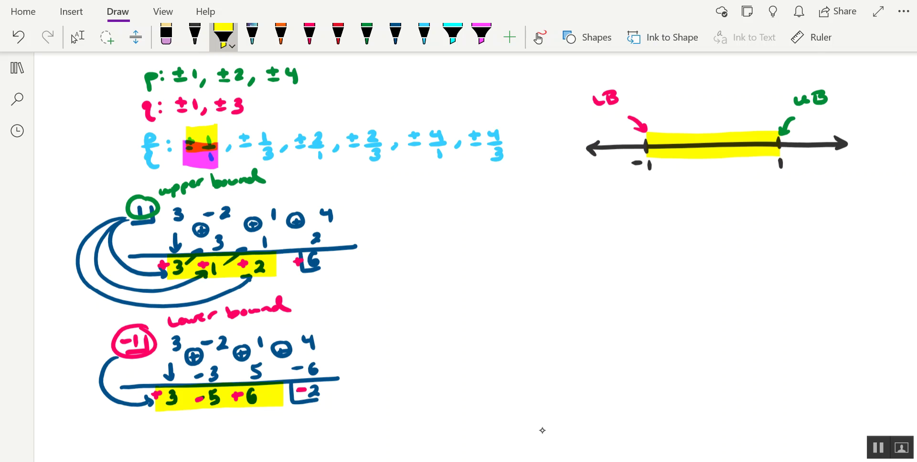
Step: Draw a green brace under -1 to 1 and write 'Zeros are in this interval' beneath
{"action": "left_click", "coordinate": [366, 36]}
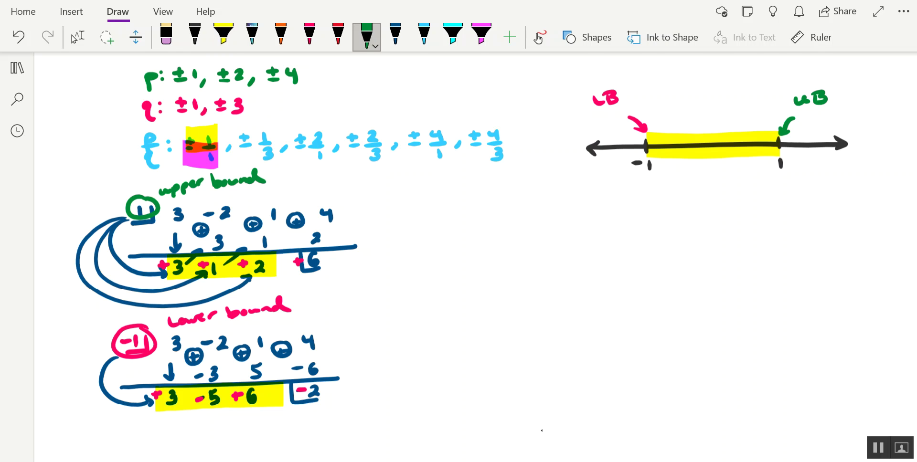
{"action": "left_click_drag", "start_coordinate": [656, 155], "coordinate": [771, 156]}
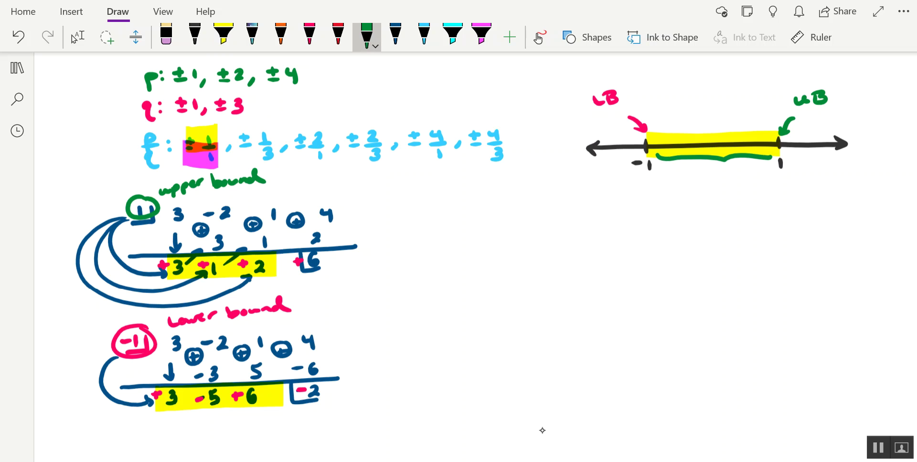
{"action": "mouse_move", "coordinate": [683, 175]}
{"action": "left_mouse_down"}
{"action": "mouse_move", "coordinate": [696, 189]}
{"action": "mouse_move", "coordinate": [737, 187]}
{"action": "left_mouse_up"}
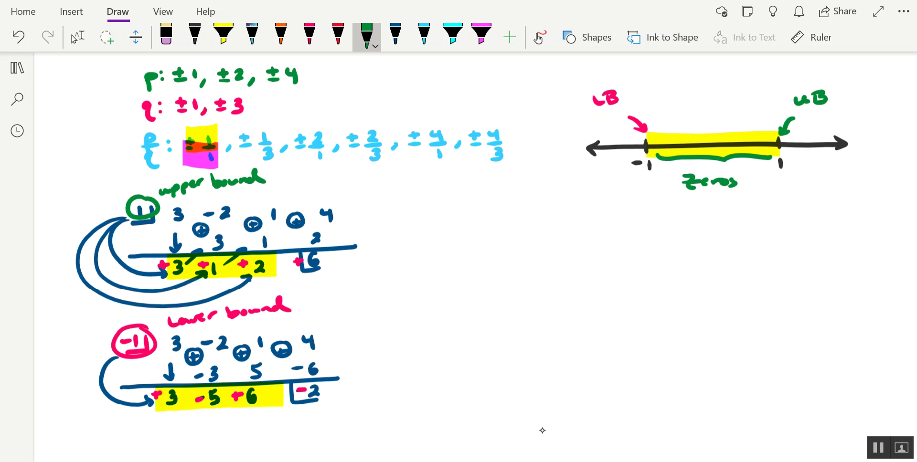
{"action": "left_click_drag", "start_coordinate": [681, 203], "coordinate": [756, 204]}
{"action": "left_click", "coordinate": [77, 37]}
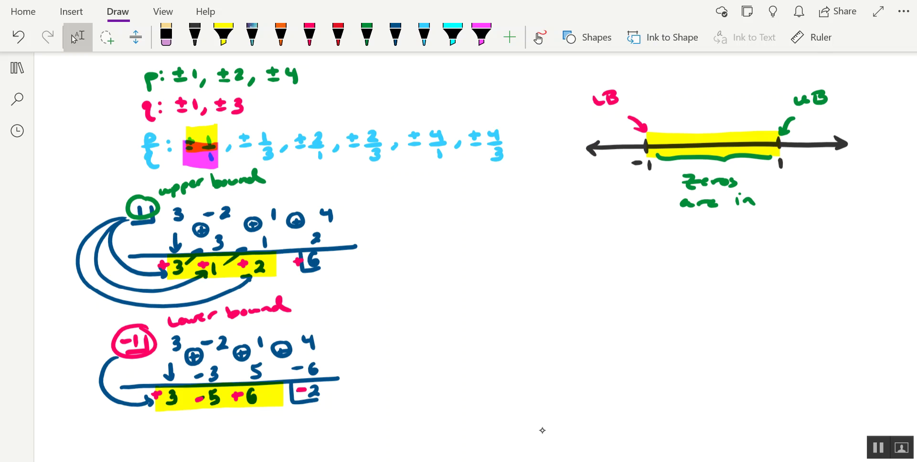
{"action": "mouse_move", "coordinate": [681, 223]}
{"action": "left_mouse_down"}
{"action": "mouse_move", "coordinate": [677, 237]}
{"action": "mouse_move", "coordinate": [689, 226]}
{"action": "left_mouse_up"}
{"action": "left_click_drag", "start_coordinate": [688, 220], "coordinate": [707, 233]}
{"action": "left_click_drag", "start_coordinate": [708, 219], "coordinate": [709, 222]}
{"action": "mouse_move", "coordinate": [719, 223]}
{"action": "left_mouse_down"}
{"action": "mouse_move", "coordinate": [719, 233]}
{"action": "mouse_move", "coordinate": [754, 228]}
{"action": "left_mouse_up"}
{"action": "mouse_move", "coordinate": [760, 217]}
{"action": "left_mouse_down"}
{"action": "mouse_move", "coordinate": [762, 228]}
{"action": "mouse_move", "coordinate": [766, 221]}
{"action": "left_mouse_up"}
{"action": "left_click_drag", "start_coordinate": [767, 222], "coordinate": [808, 222]}
{"action": "left_click_drag", "start_coordinate": [814, 207], "coordinate": [812, 226]}
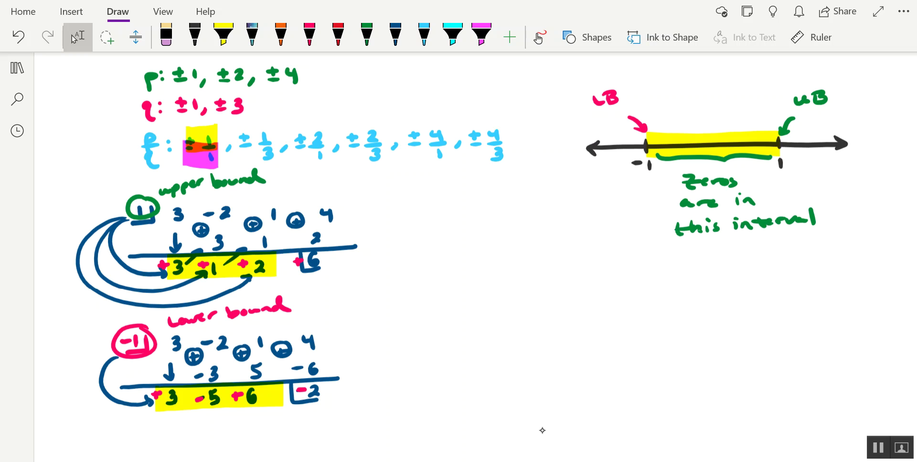